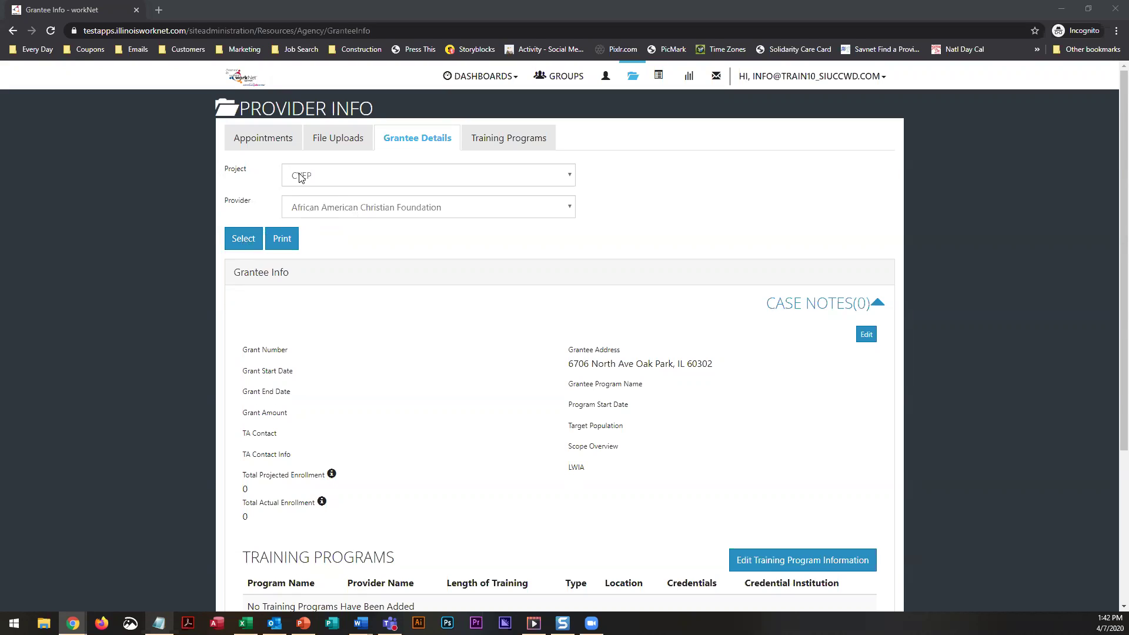
Step: Load the CYEP grantee's details and start a new case note from the expanded Case Notes section
click(234, 245)
click(879, 305)
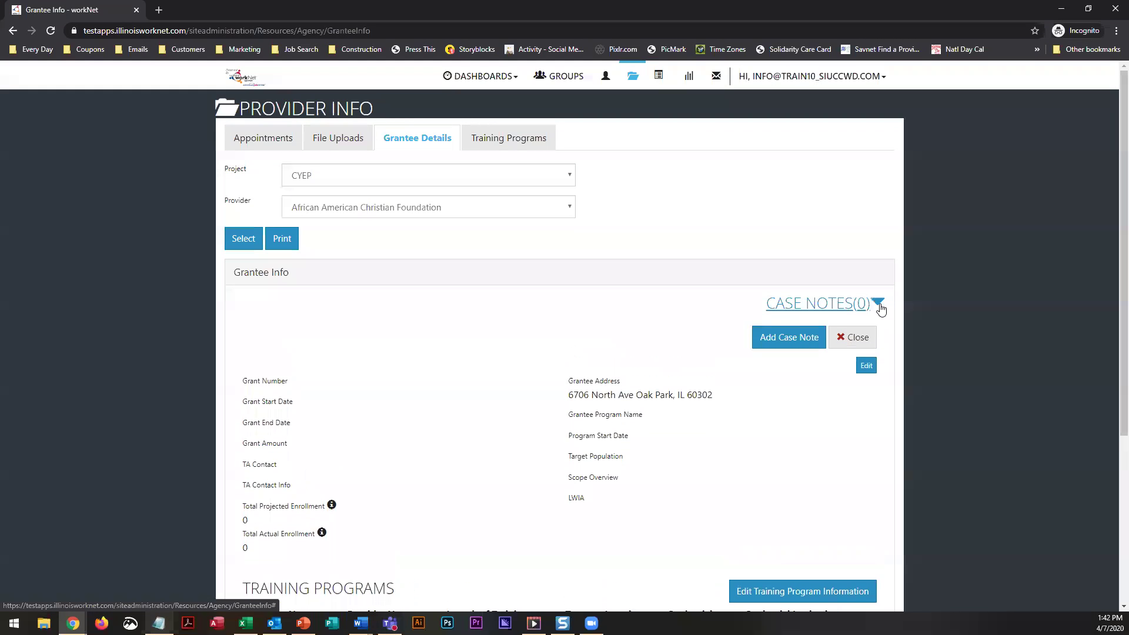
click(780, 338)
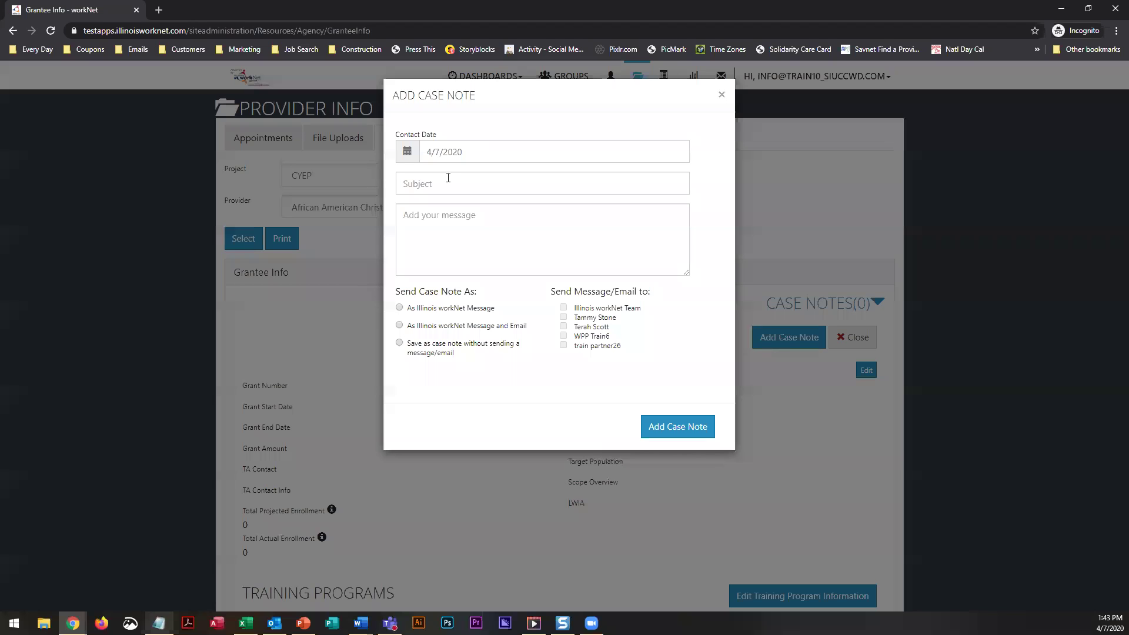
Step: Enter subject 'COVID19 - Agency Update' and message 'Add test of casenote here .'
click(412, 183)
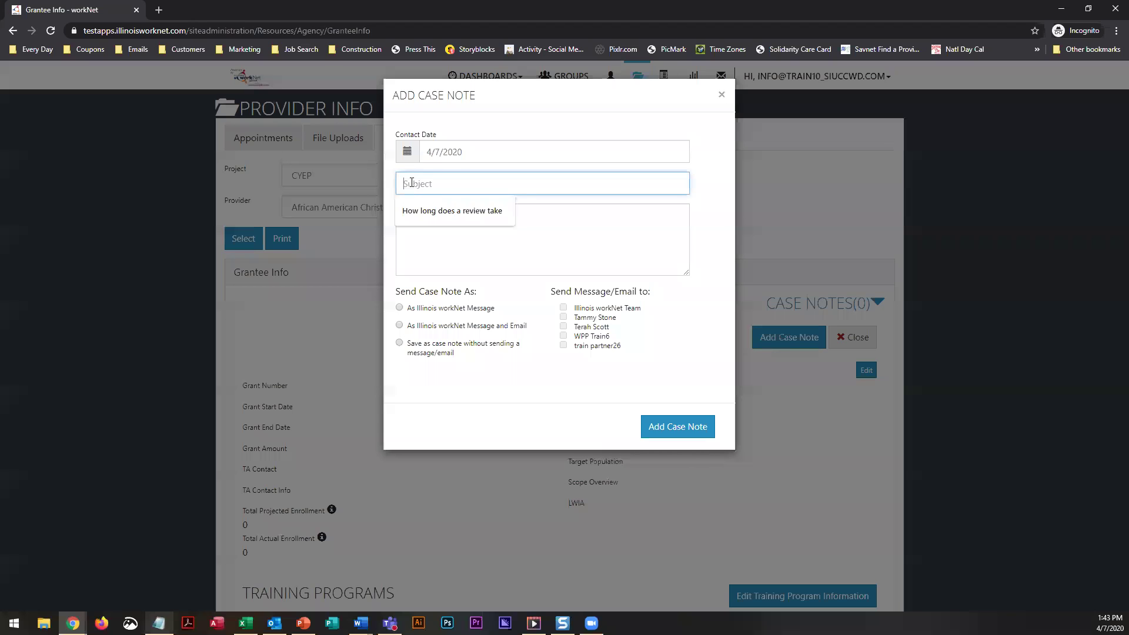
text(C)
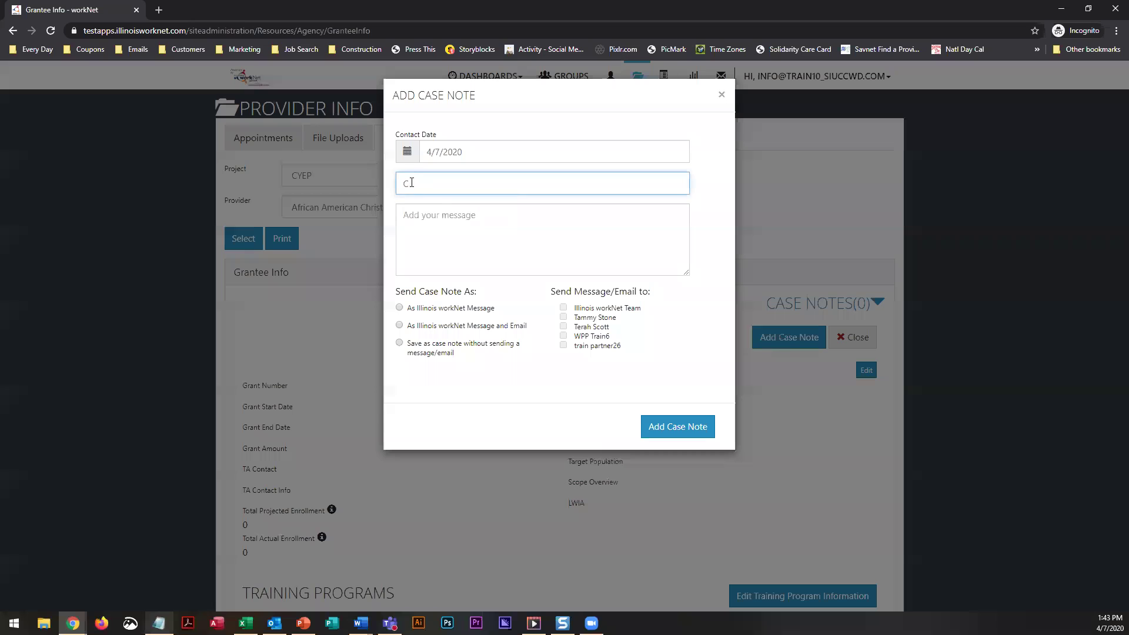
text(OVID19 - Agency Update)
click(414, 219)
text(Add tes)
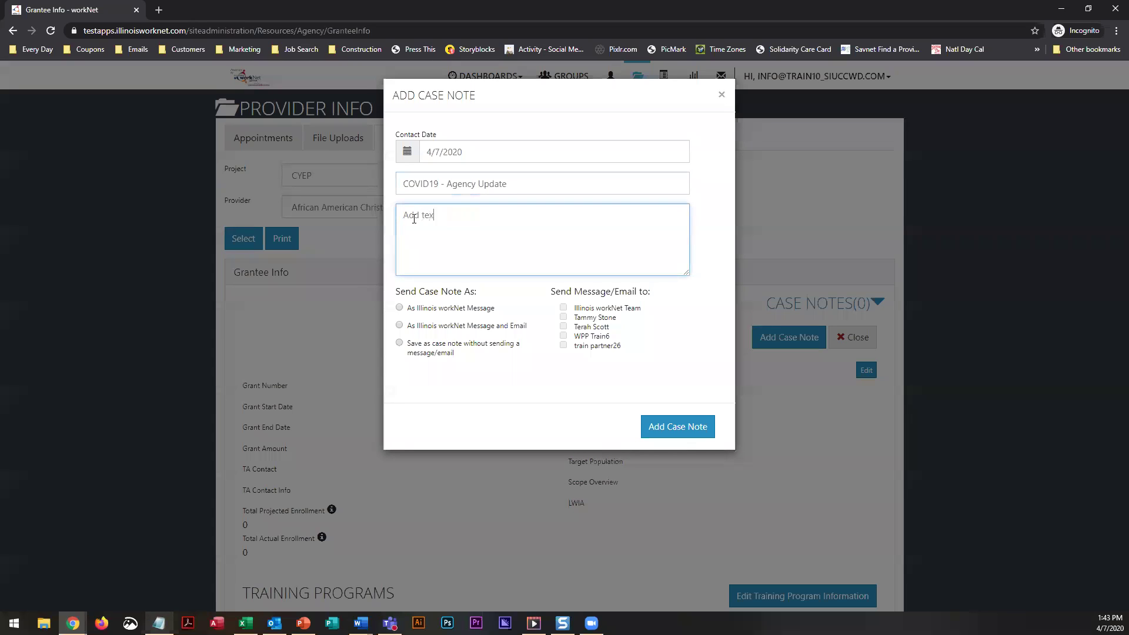
text(t of casenote here .)
Step: Send the note as workNet message and email to Illinois workNet Team and WPP Train6
click(400, 325)
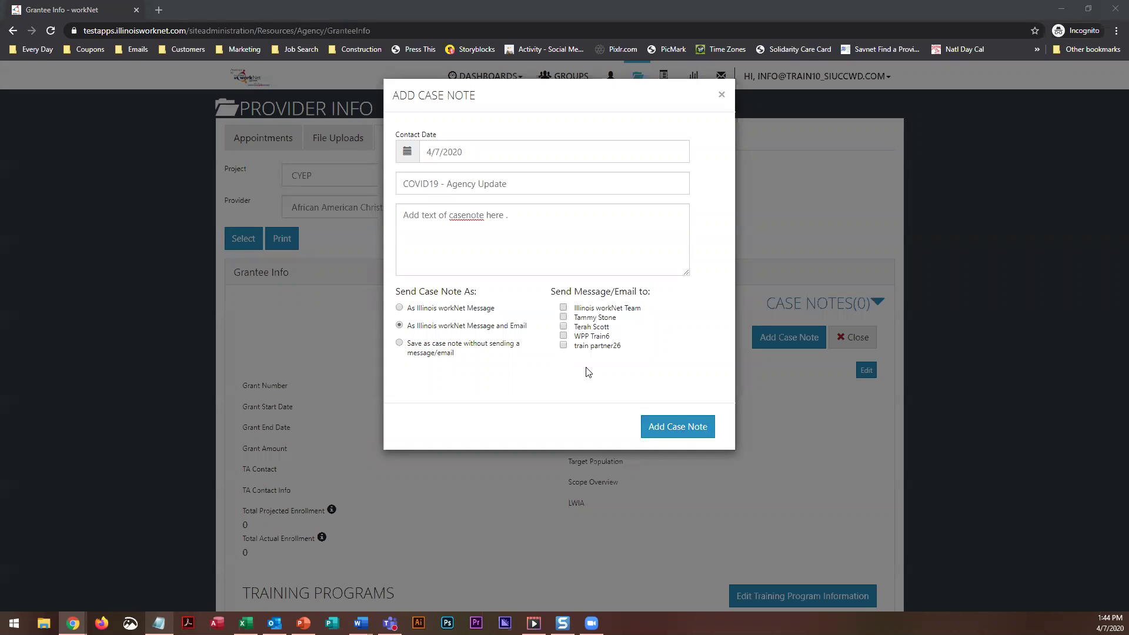
click(564, 309)
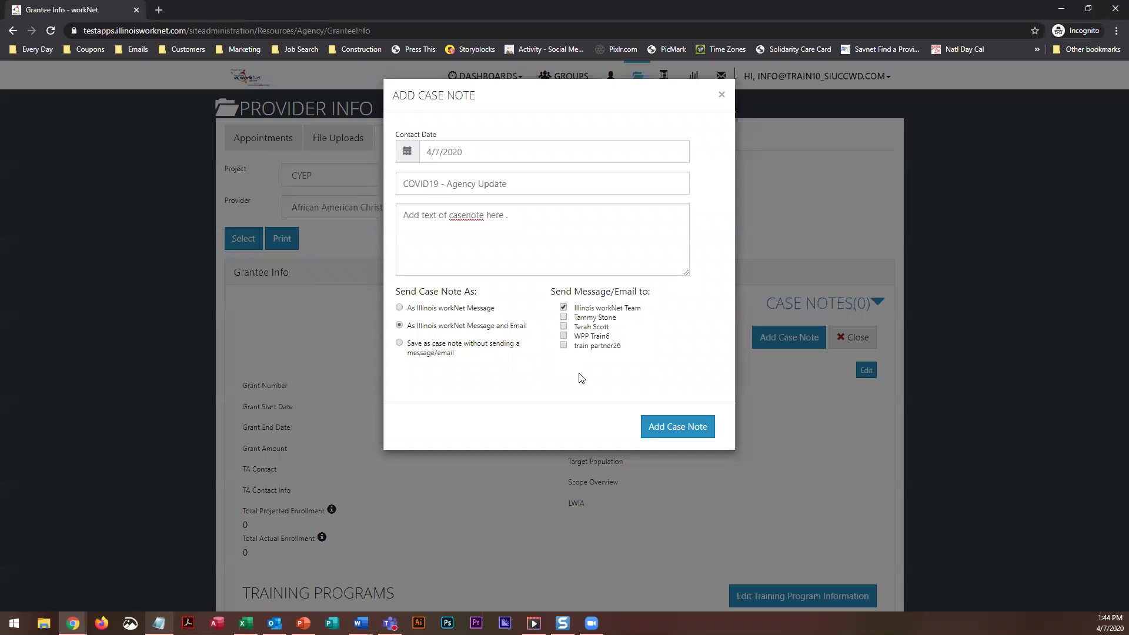
click(565, 336)
Step: Submit the case note so the grantee's count reaches 1, then close the form
click(682, 433)
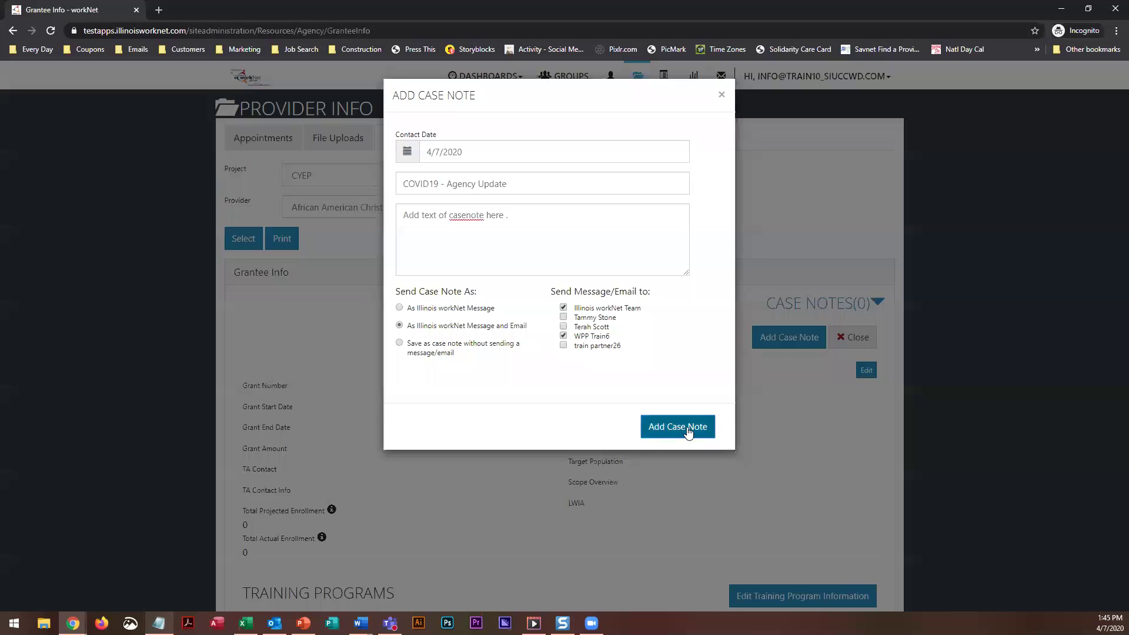
click(690, 433)
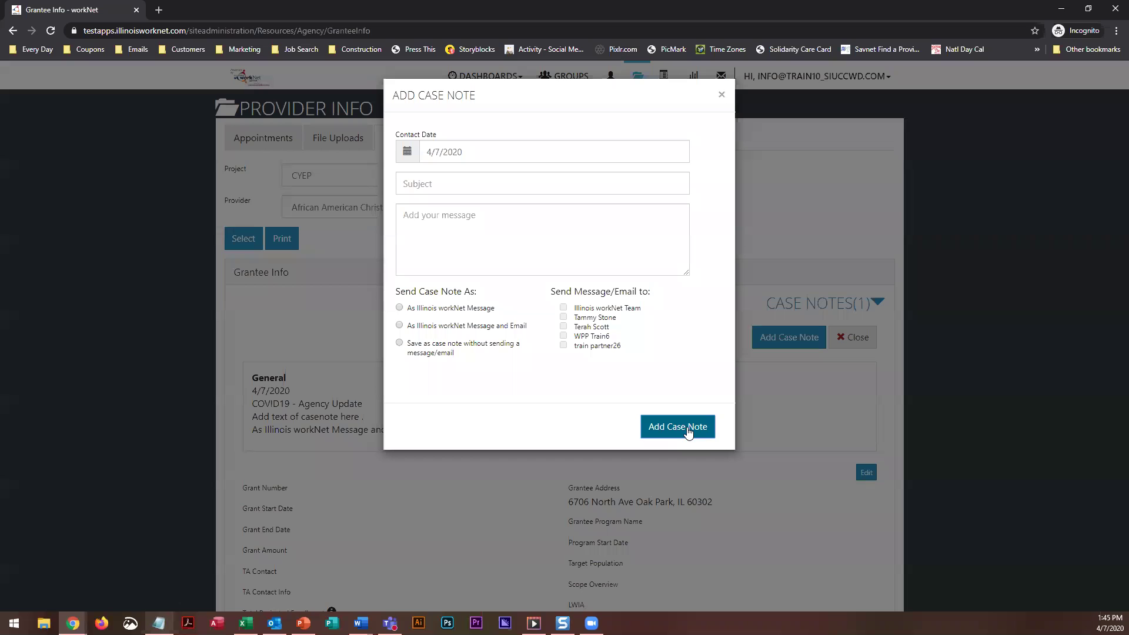
click(721, 95)
Step: Collapse the CASE NOTES(1) list and check the rest of the Grantee Details page
click(845, 309)
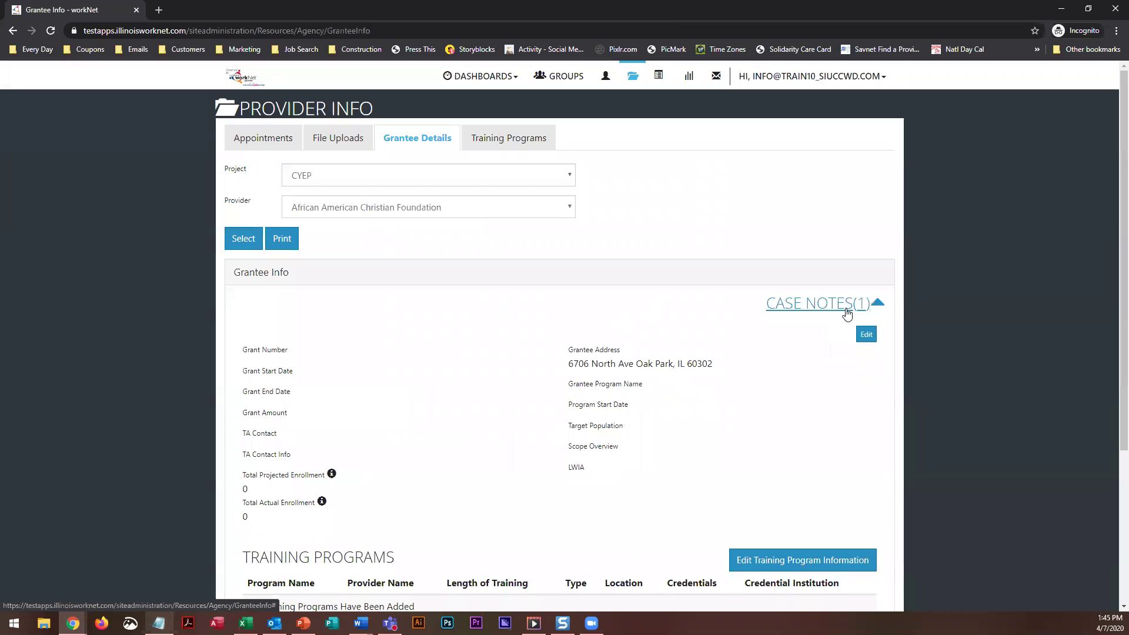
scroll(798, 392, down, 4)
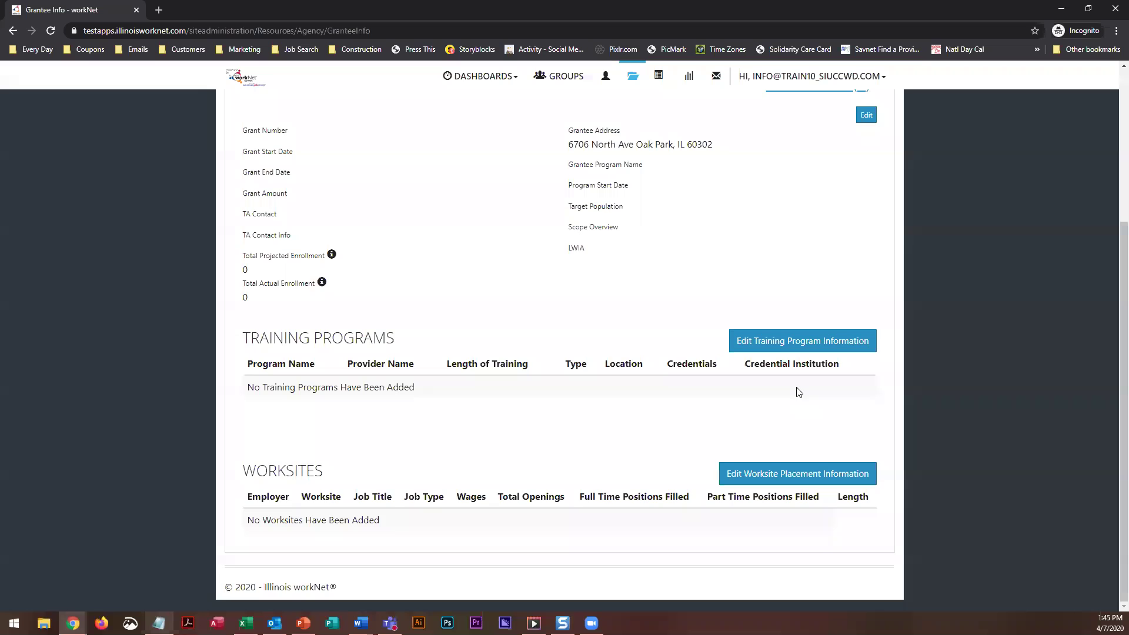
scroll(799, 393, up, 4)
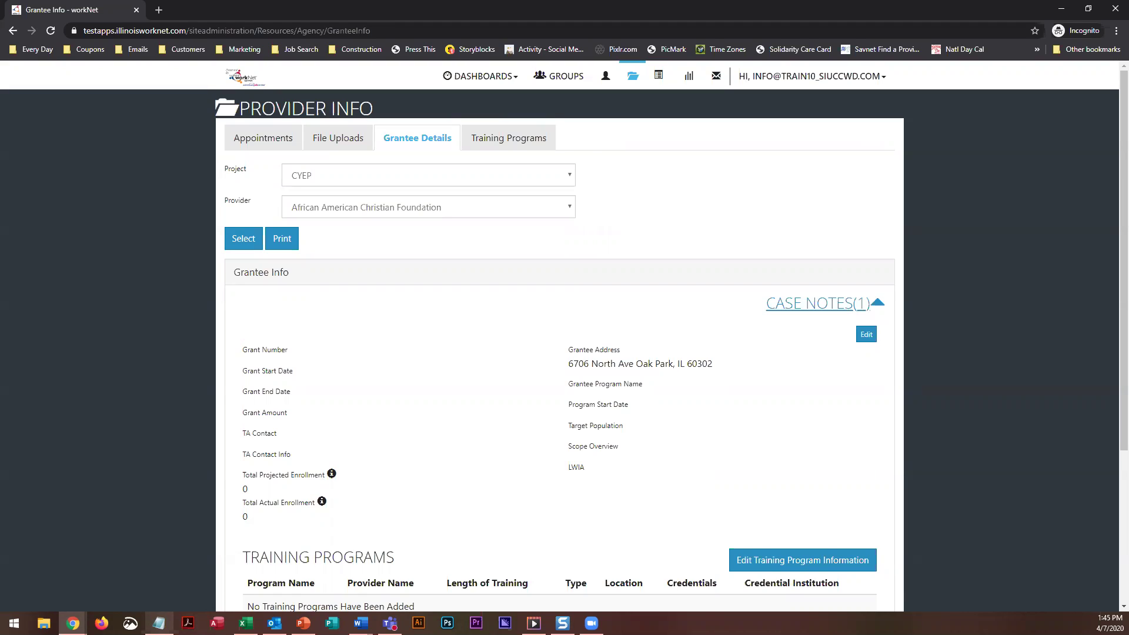
Step: Search Google for 'cyeppartners' in a new browser tab
click(159, 10)
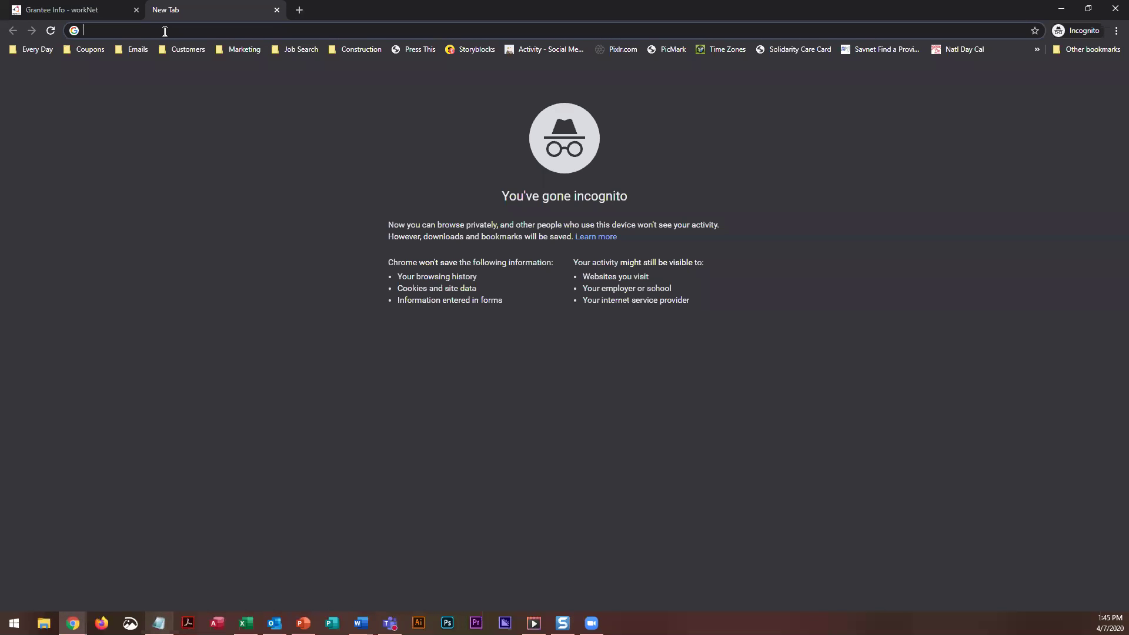
text(cyepp)
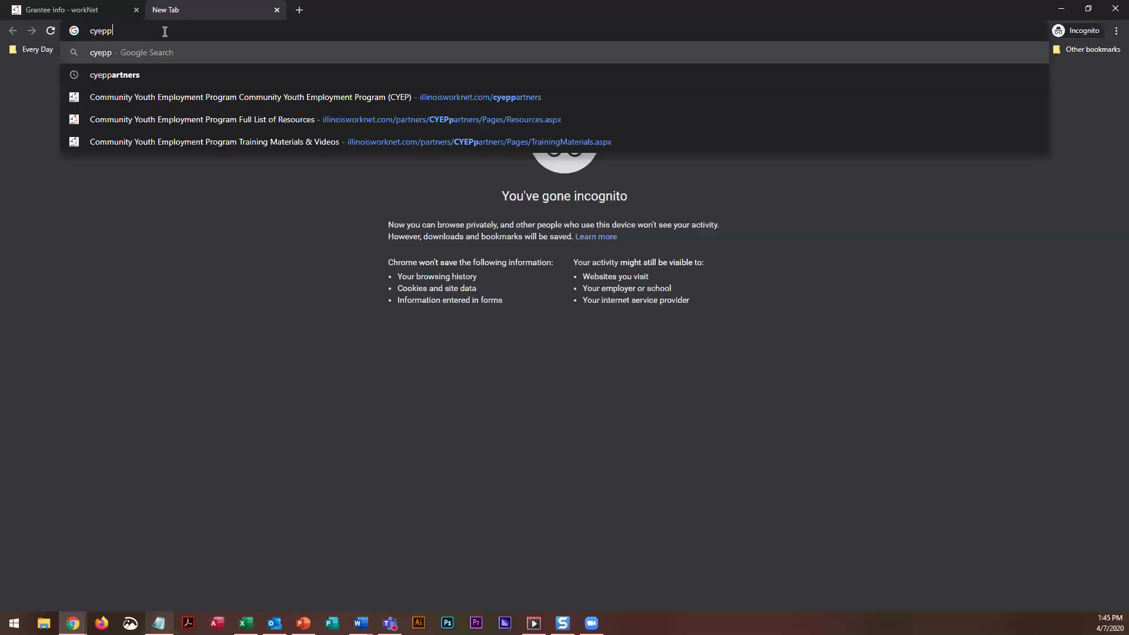
text(artners)
key(Return)
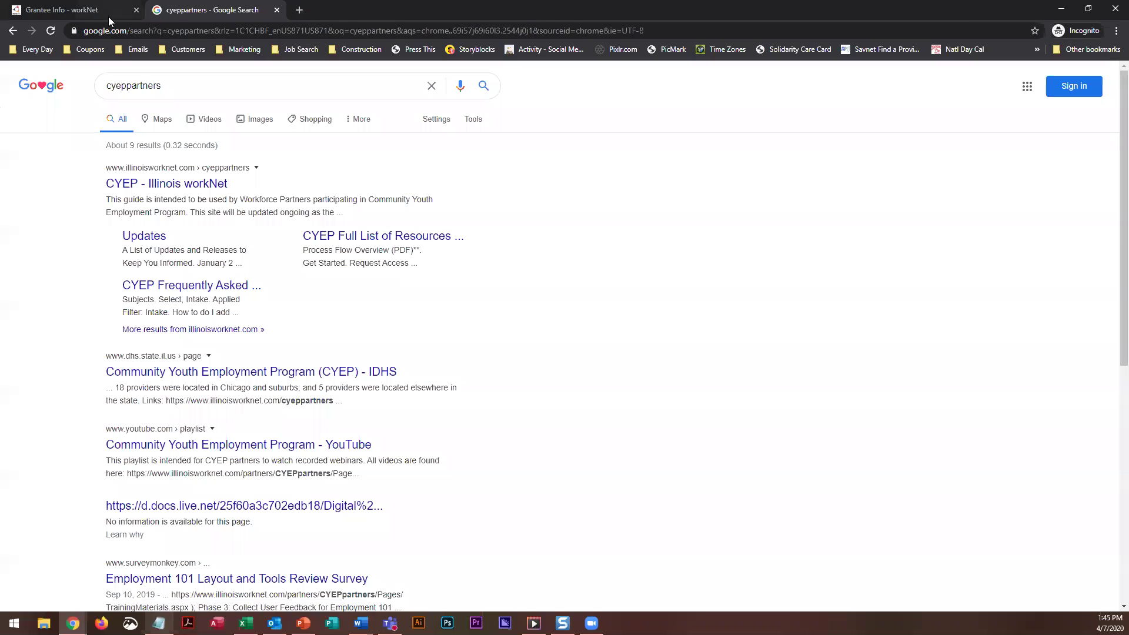
Step: Go to the CYEP - Illinois workNet partner page and its Full List of Resources
click(135, 186)
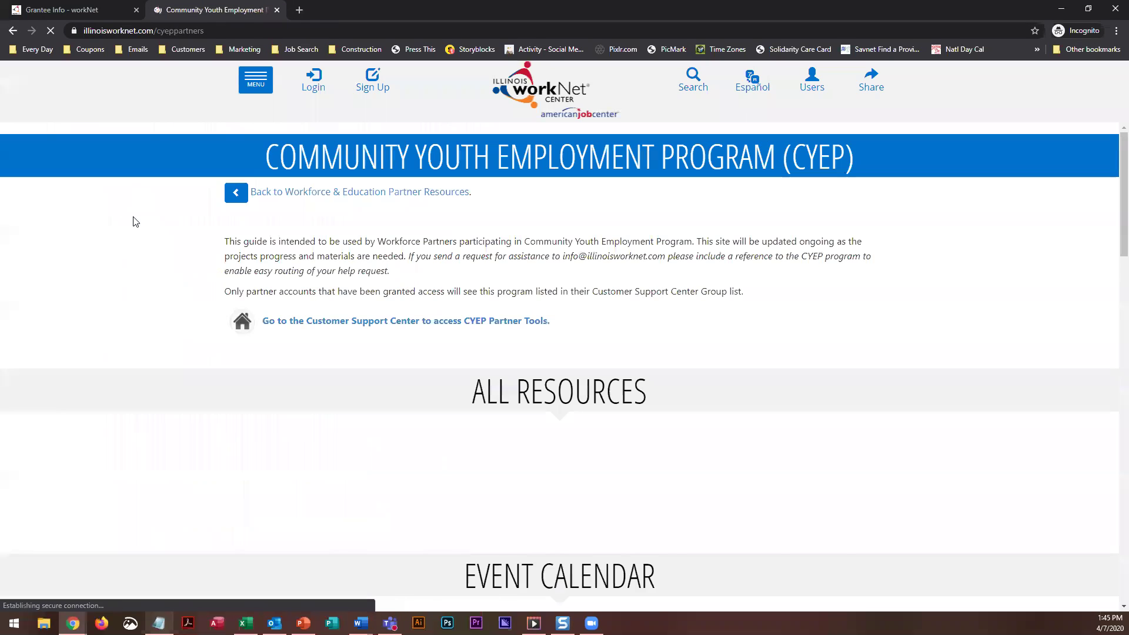
scroll(390, 424, down, 4)
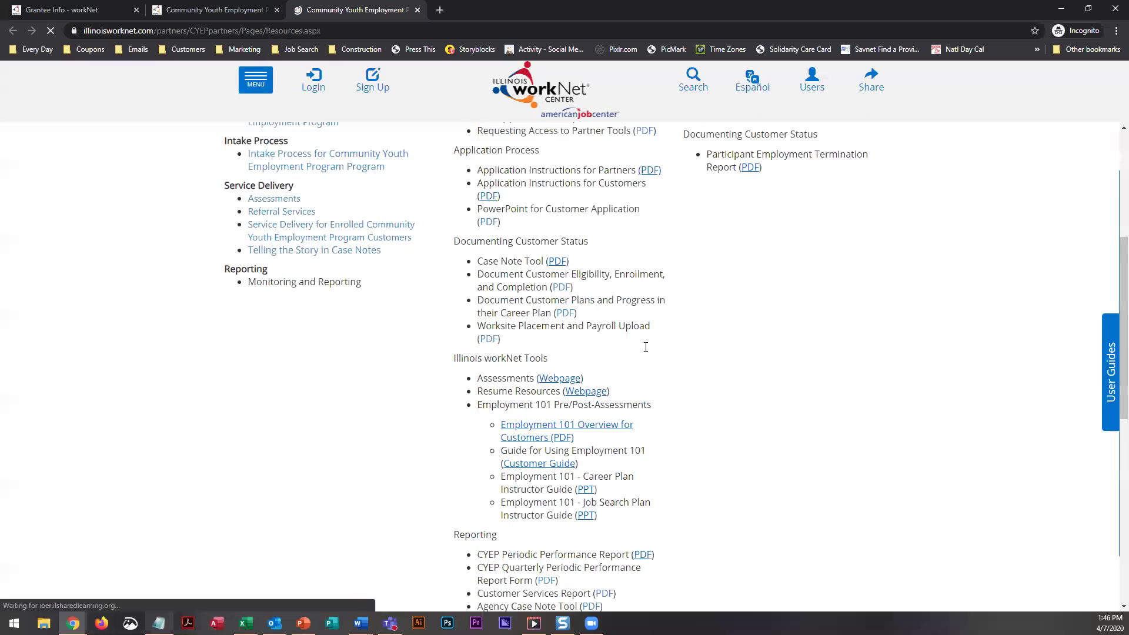
scroll(646, 347, down, 1)
Step: Open the Agency Case Note Tool PDF and scroll through both pages of the guide
click(591, 537)
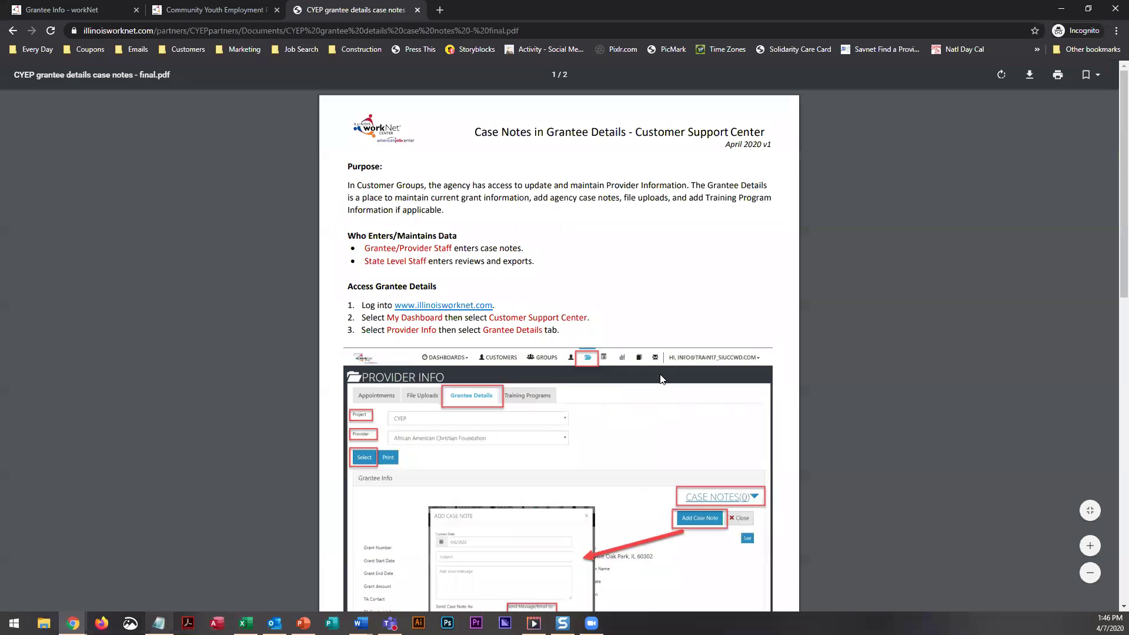
scroll(660, 379, down, 5)
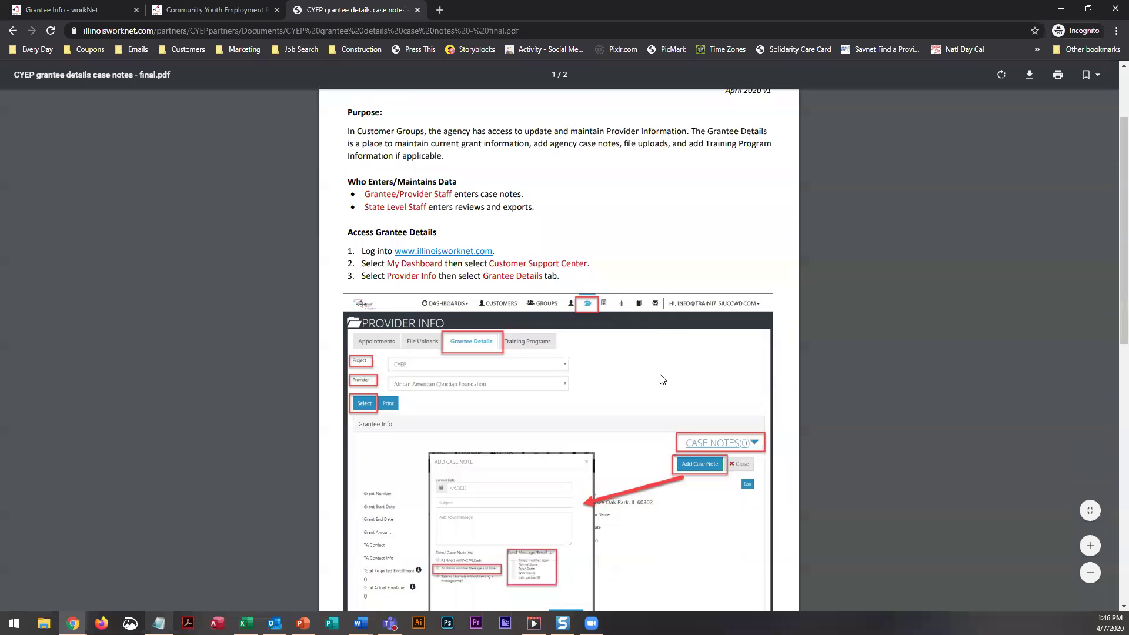
scroll(660, 375, down, 2)
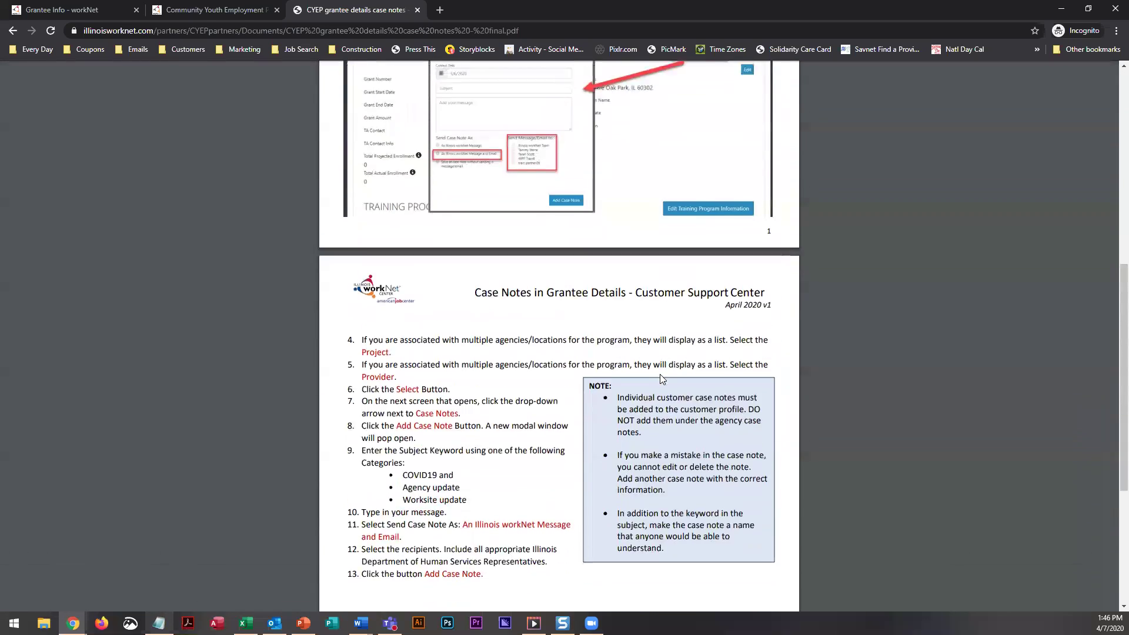
scroll(660, 374, up, 6)
scroll(663, 379, up, 1)
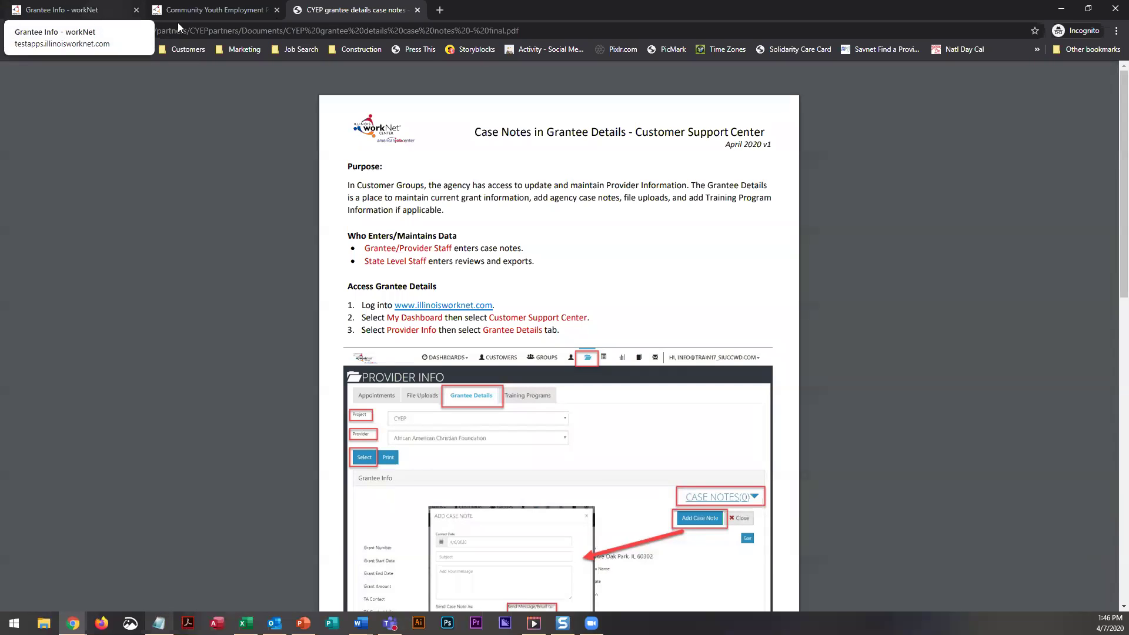
Step: Switch back through the tabs to the 'Grantee Info - workNet' page showing Case Notes (1)
click(243, 12)
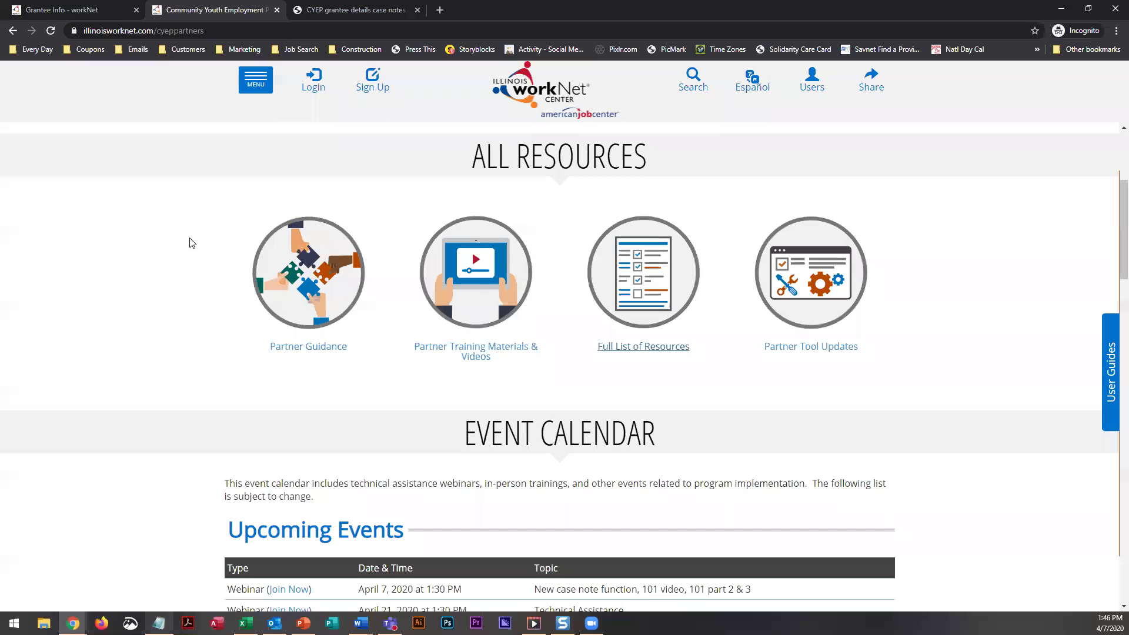
click(86, 11)
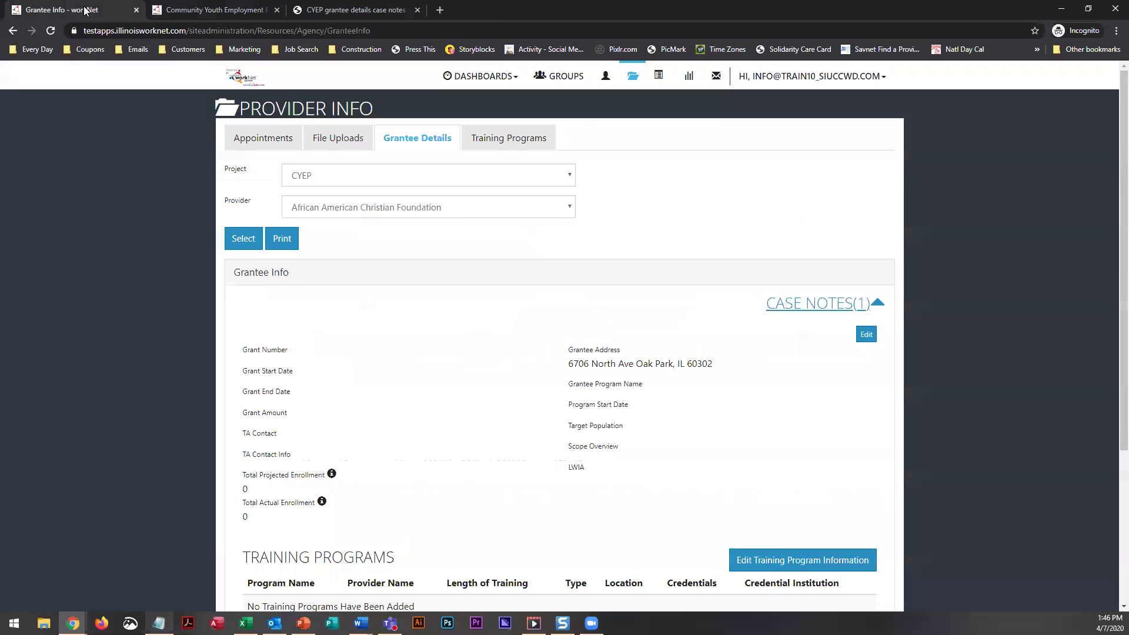